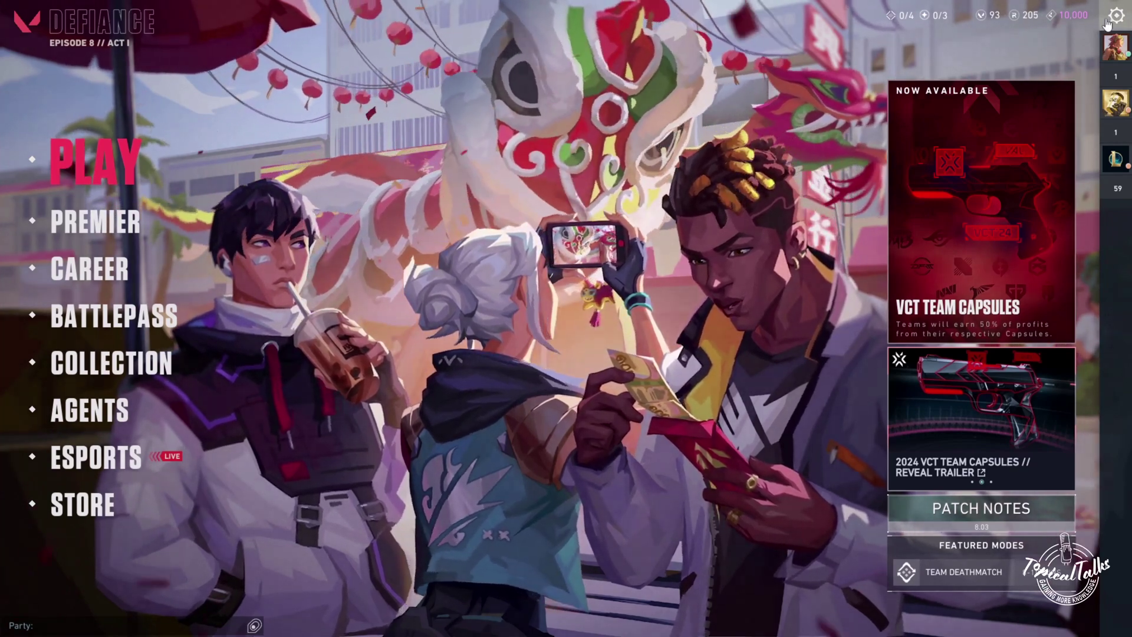
Set Valorant's Video settings Display Mode to Windowed instead of Fullscreen.
click(1117, 17)
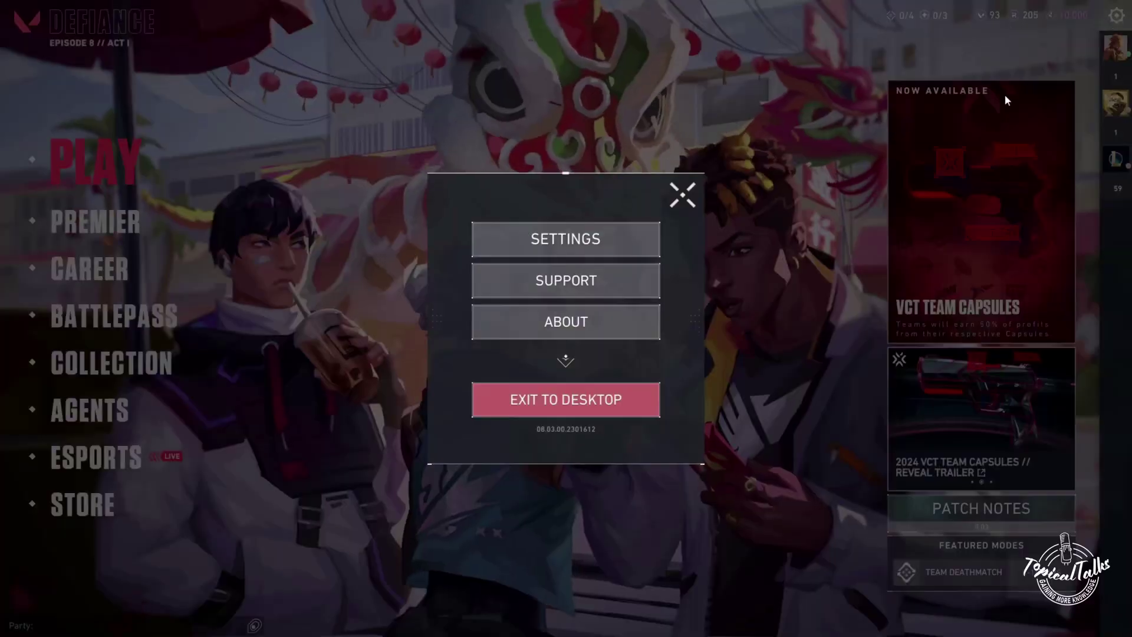
click(568, 250)
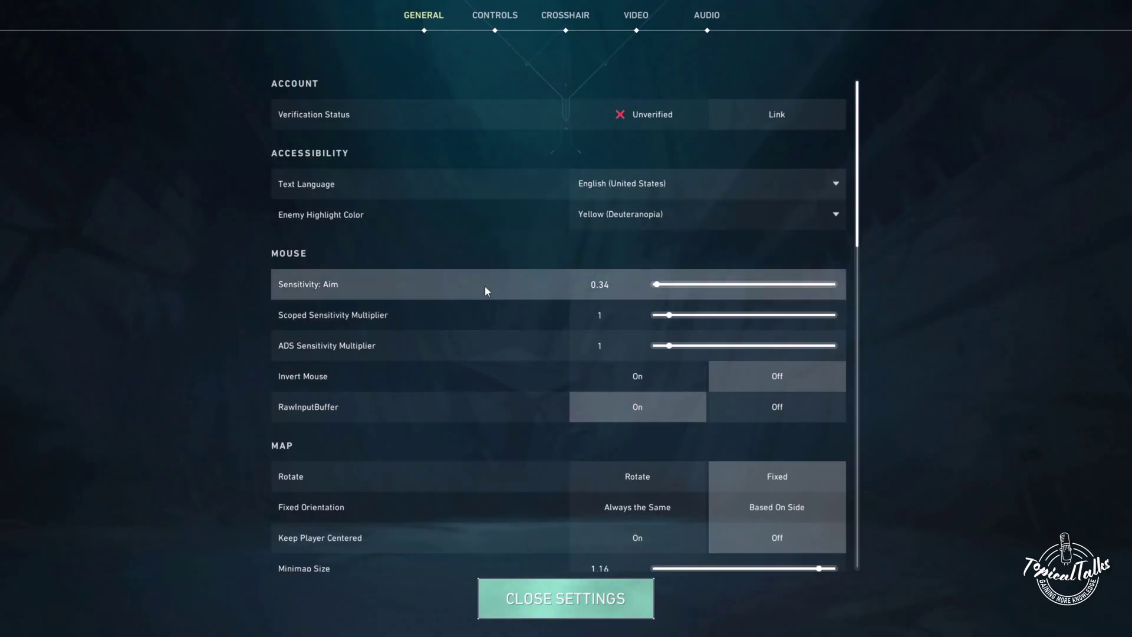
click(638, 17)
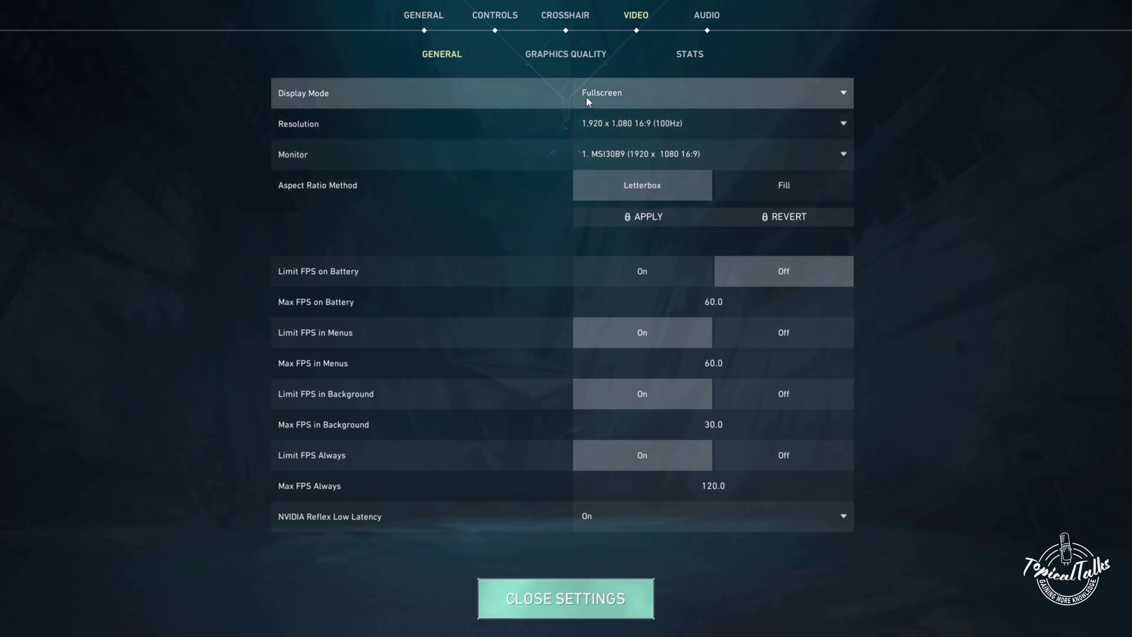
click(587, 97)
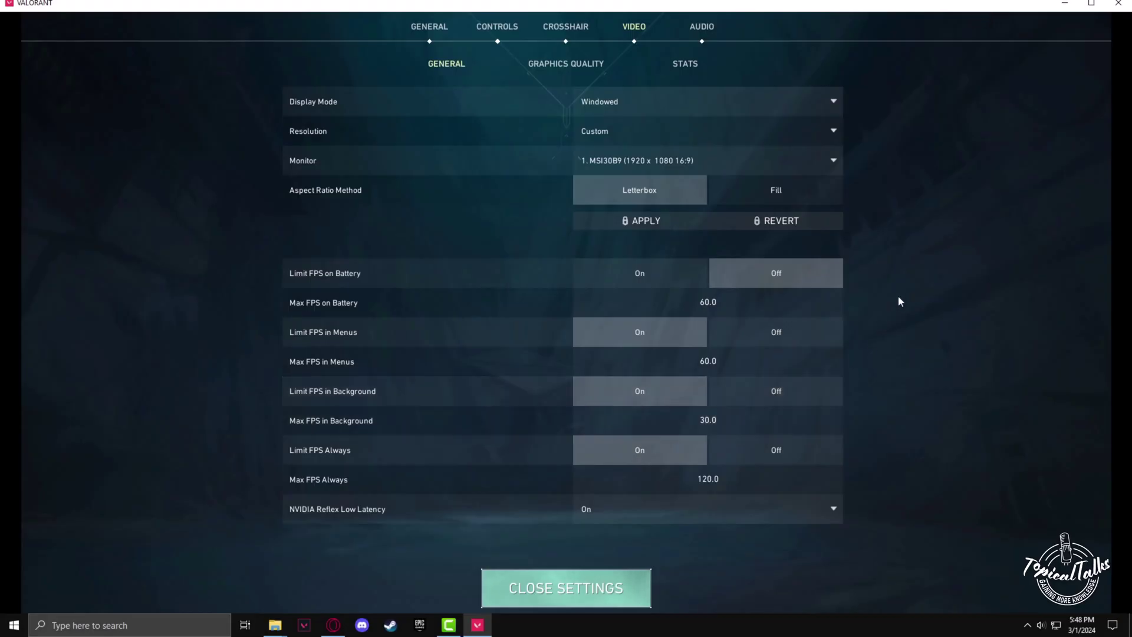
Release game focus with the Windows key and drag the VALORANT window to two new desktop positions.
key(super)
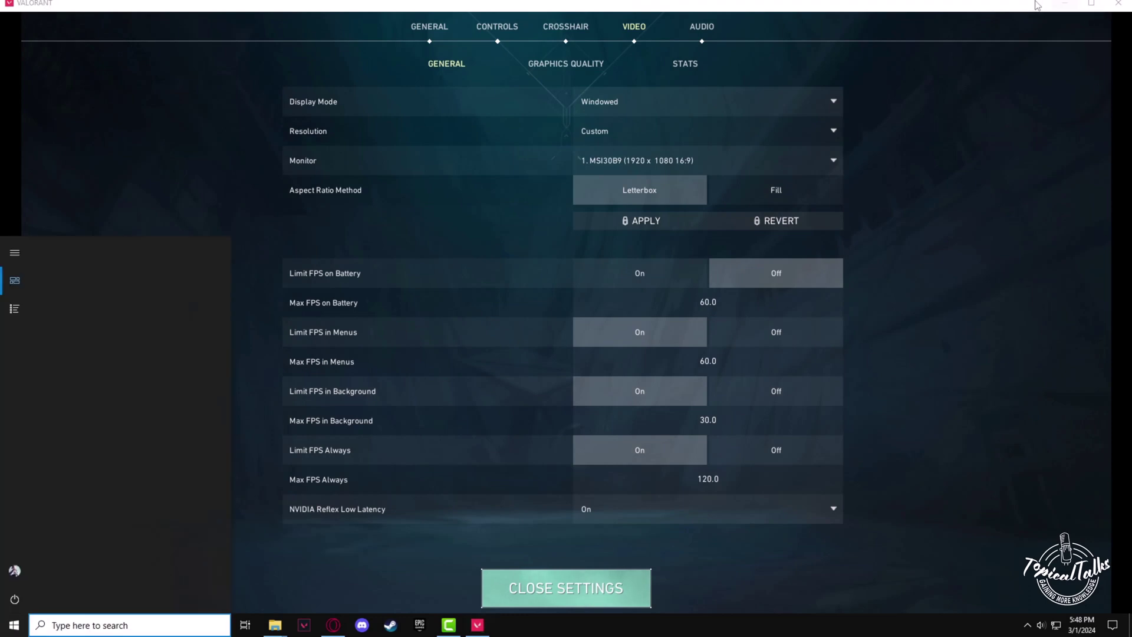
drag(977, 3, 907, 39)
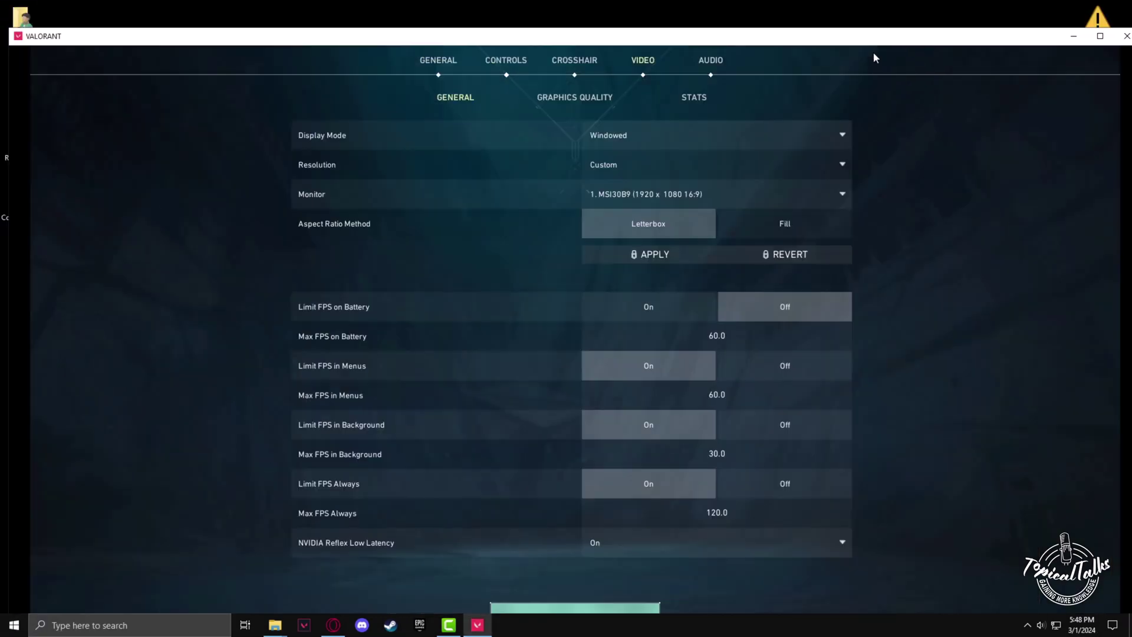
mouse_move(571, 44)
mouse_down()
mouse_move(728, 86)
mouse_move(555, 9)
mouse_up()
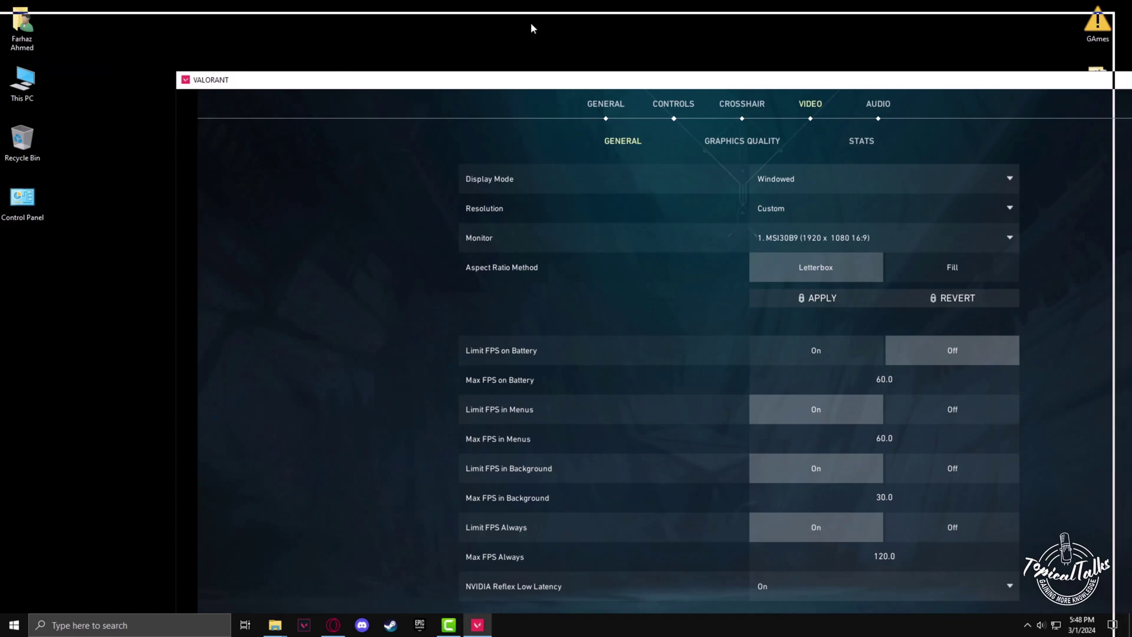